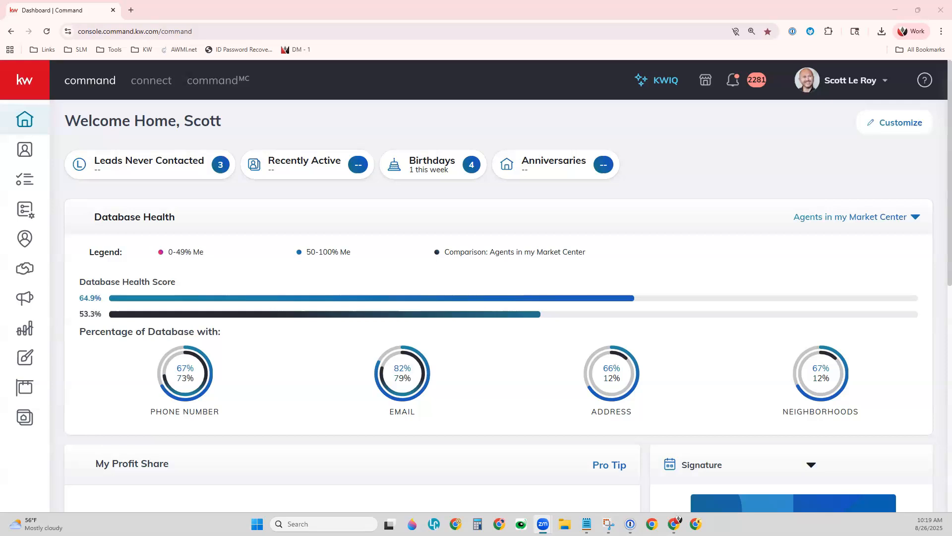
Open the Fake Contact record from the contacts list and locate its Neighborhoods section.
left_click(23, 147)
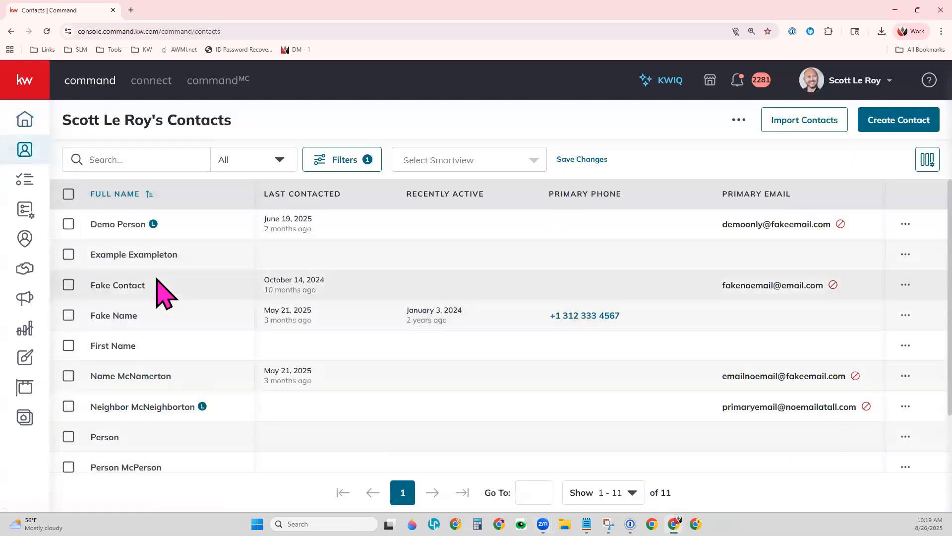
left_click(122, 285)
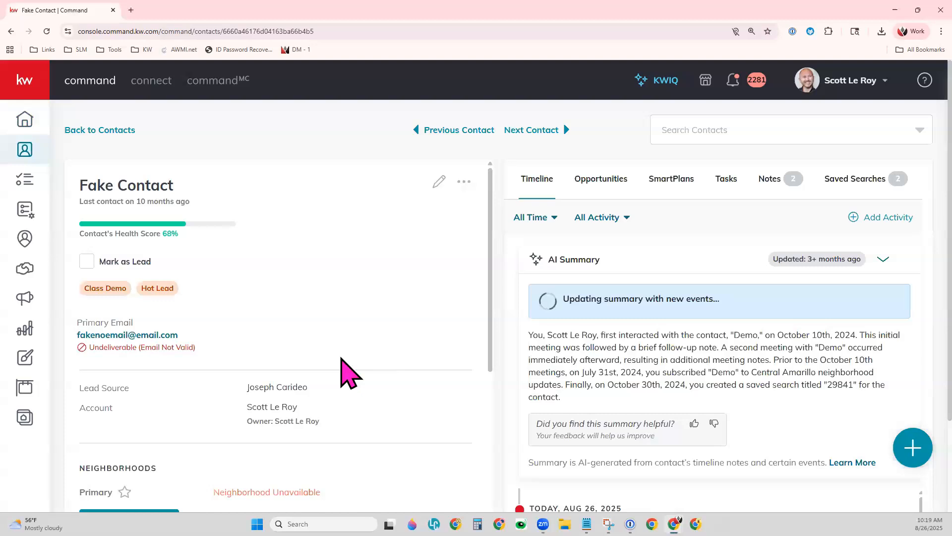
scroll(341, 359, "down", 4)
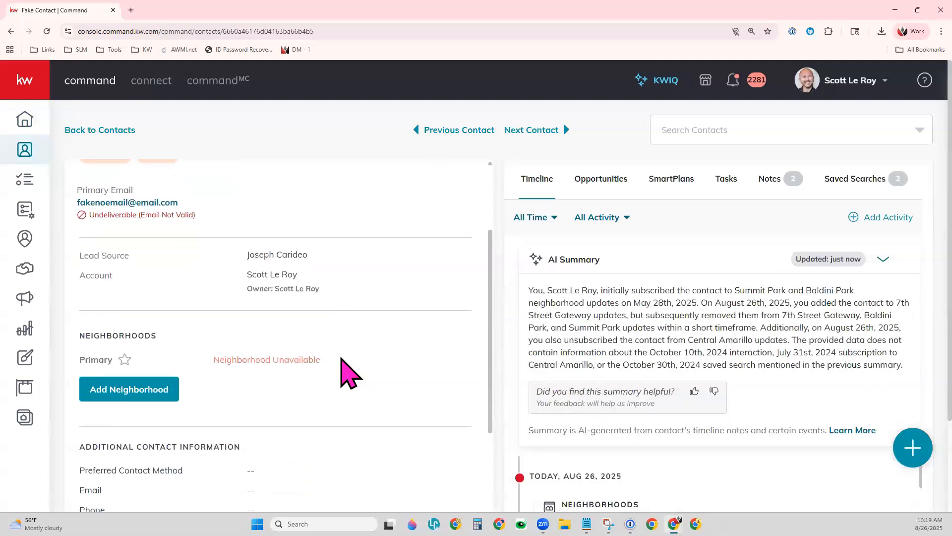
scroll(318, 342, "down", 1)
double_click(94, 220)
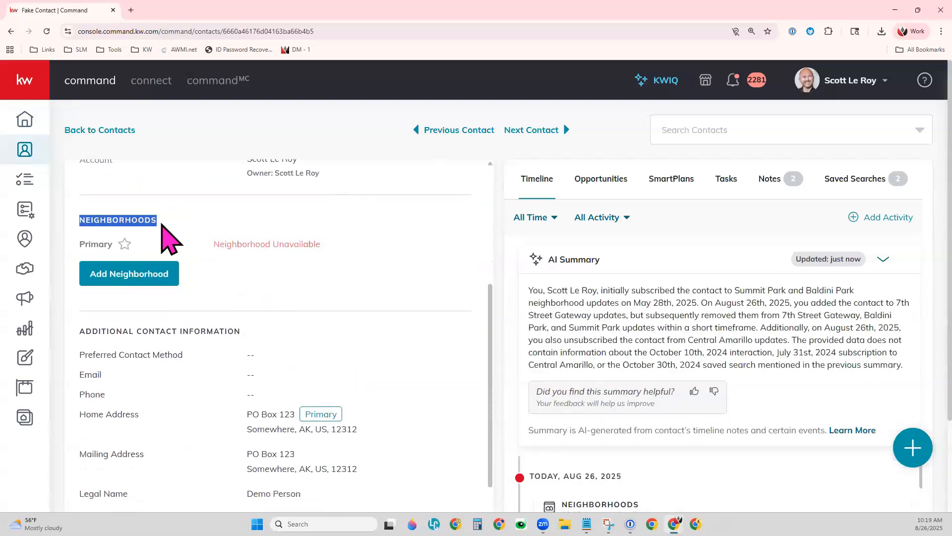
left_click(388, 311)
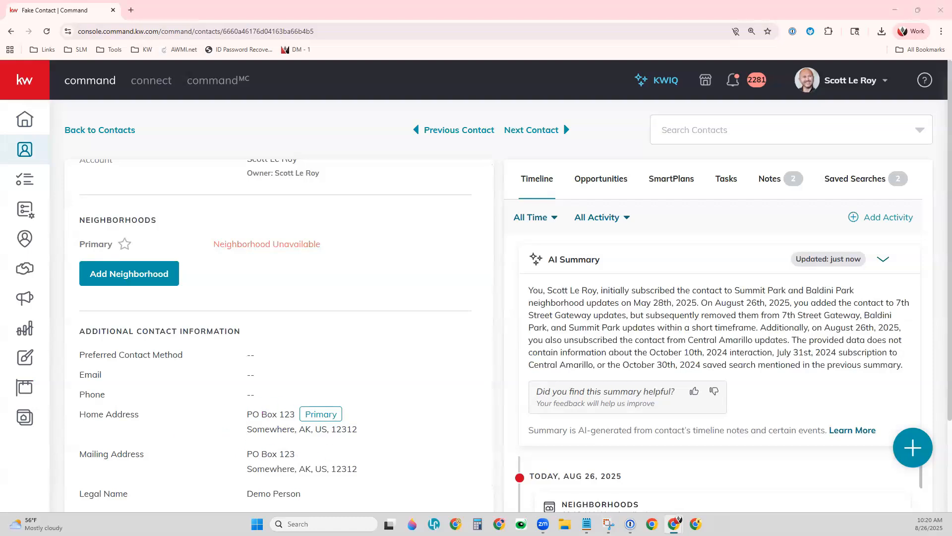
left_click_drag(214, 243, 325, 246)
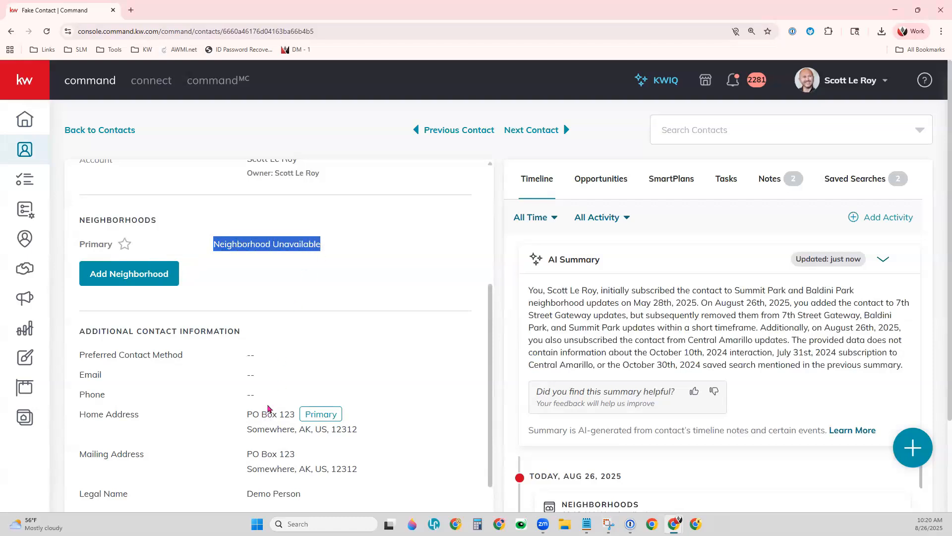
left_click(291, 317)
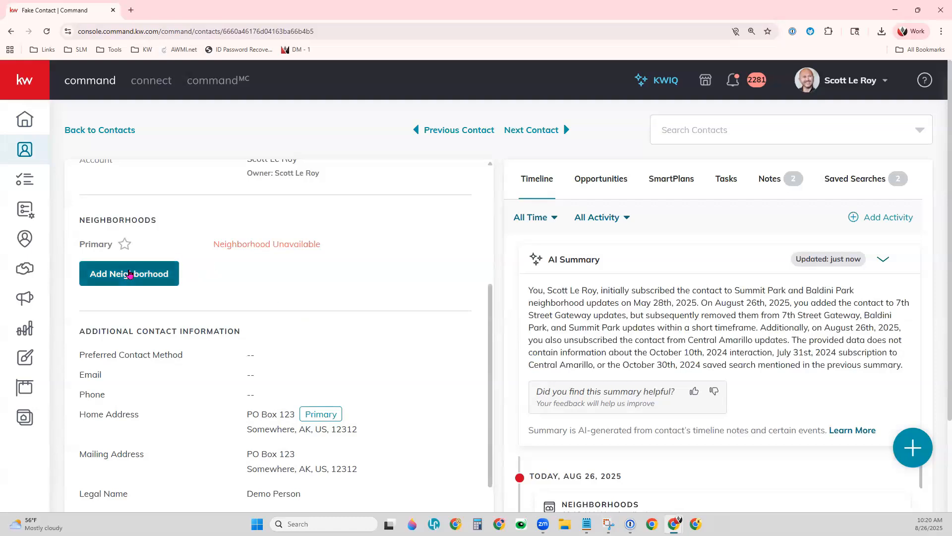
Start adding a neighborhood to the contact and open the map for selecting it.
left_click(129, 274)
left_click(127, 269)
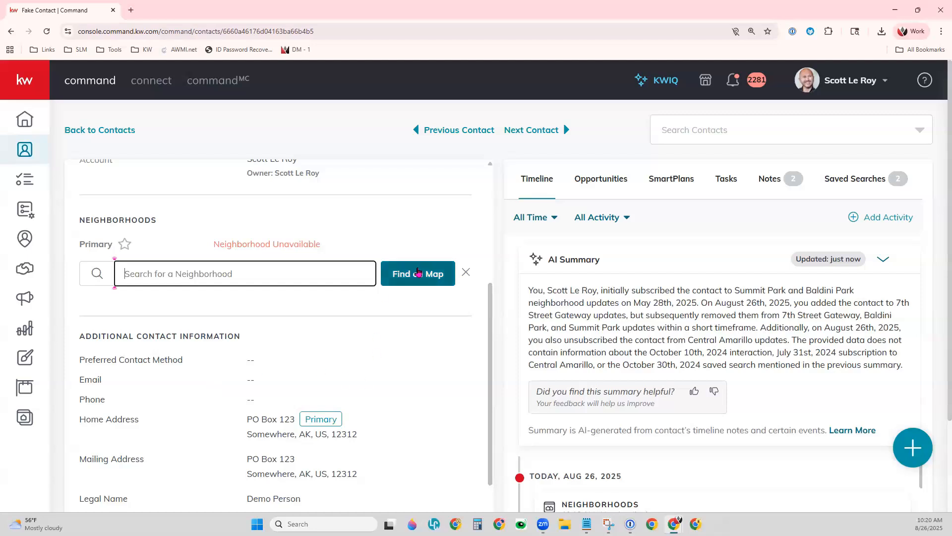
left_click(427, 276)
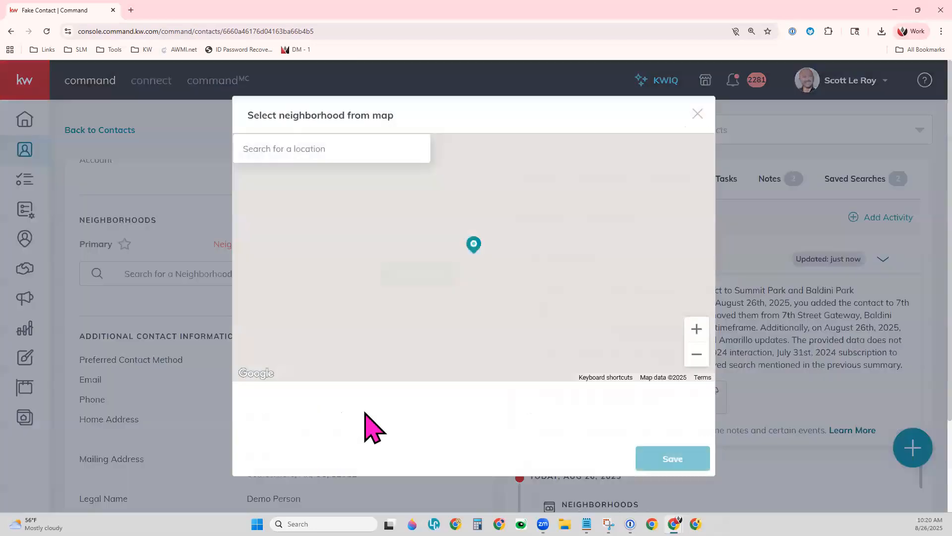
scroll(461, 246, "down", 2)
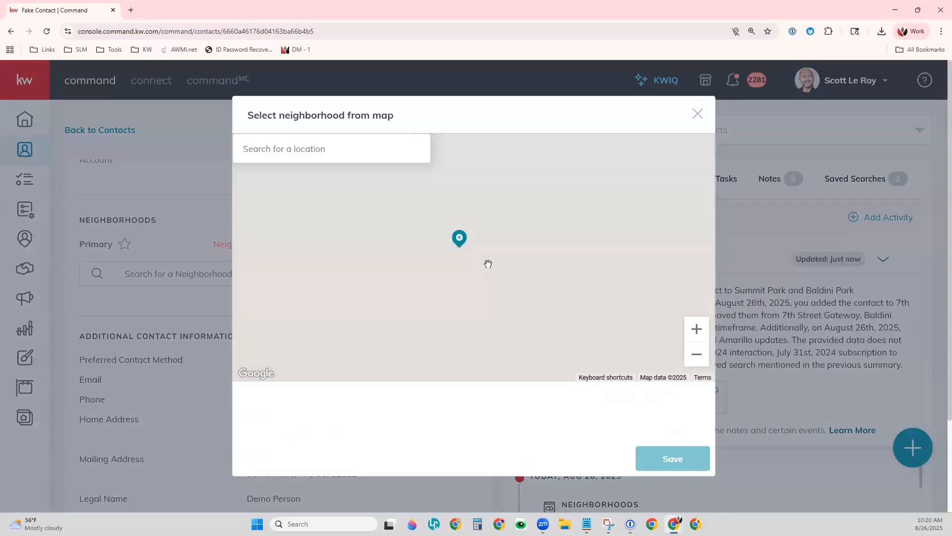
left_click(488, 263)
Find the Main Street address in Queens, NY, on the neighborhood selection map.
left_click(304, 147)
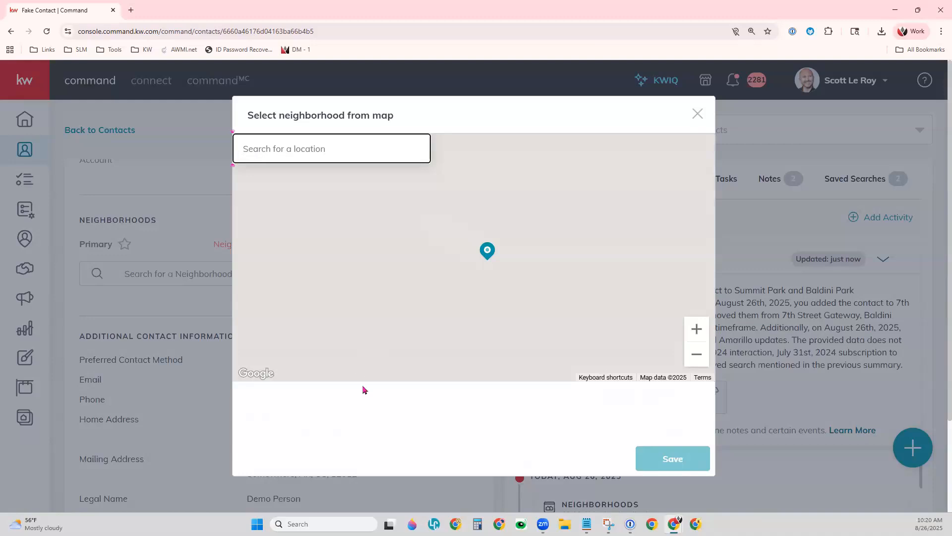
type("123 Maint")
key("BackSpace")
type("St")
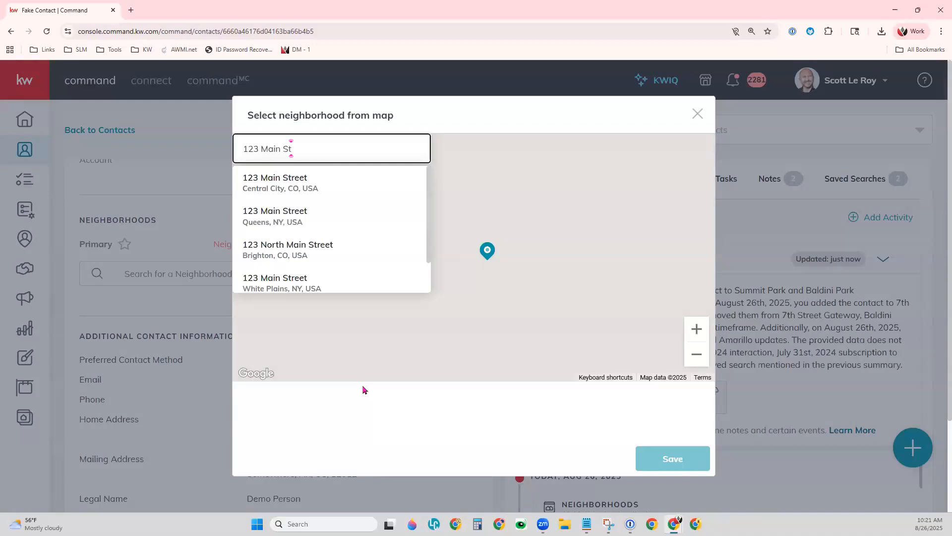
left_click(289, 221)
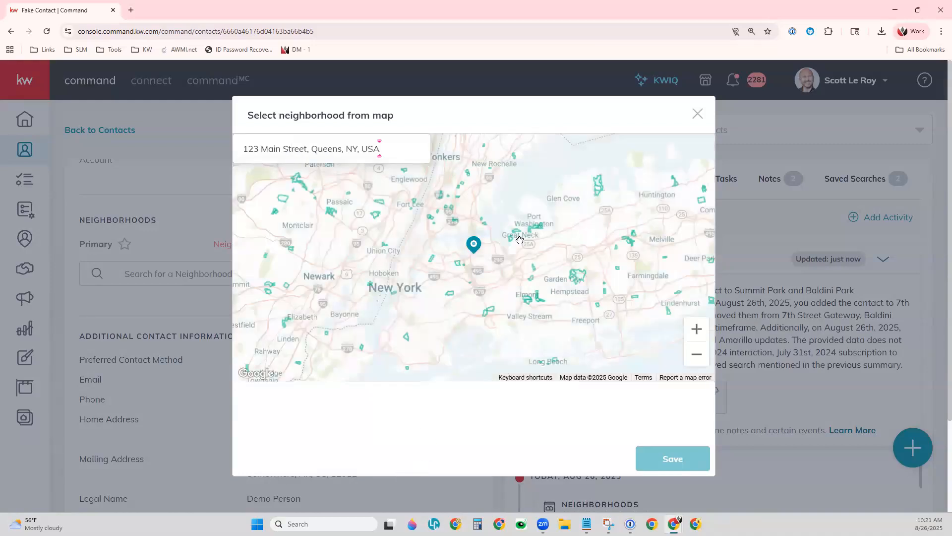
Select the Bay Terrace (Bell Blvd -23rd Ave) neighborhood on the map, northeast of the searched address.
scroll(501, 249, "up", 2)
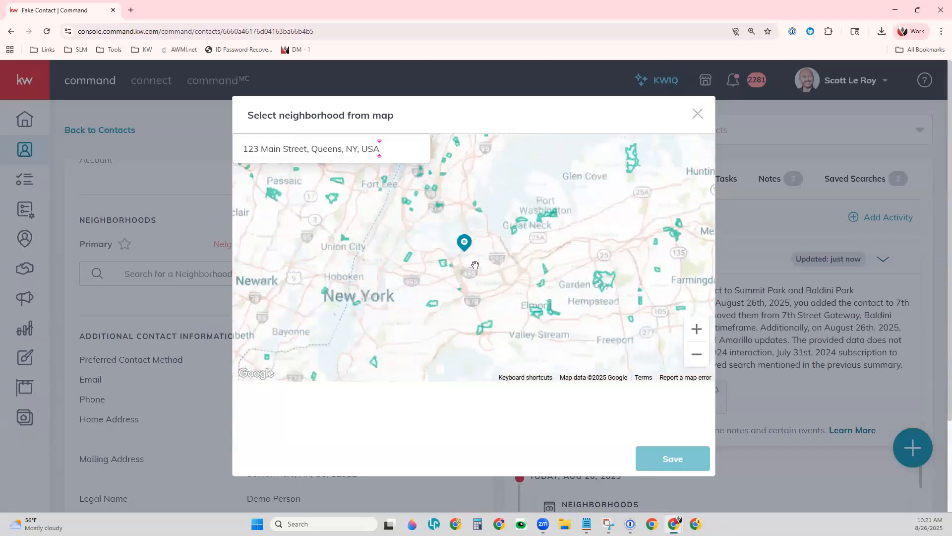
scroll(436, 248, "up", 5)
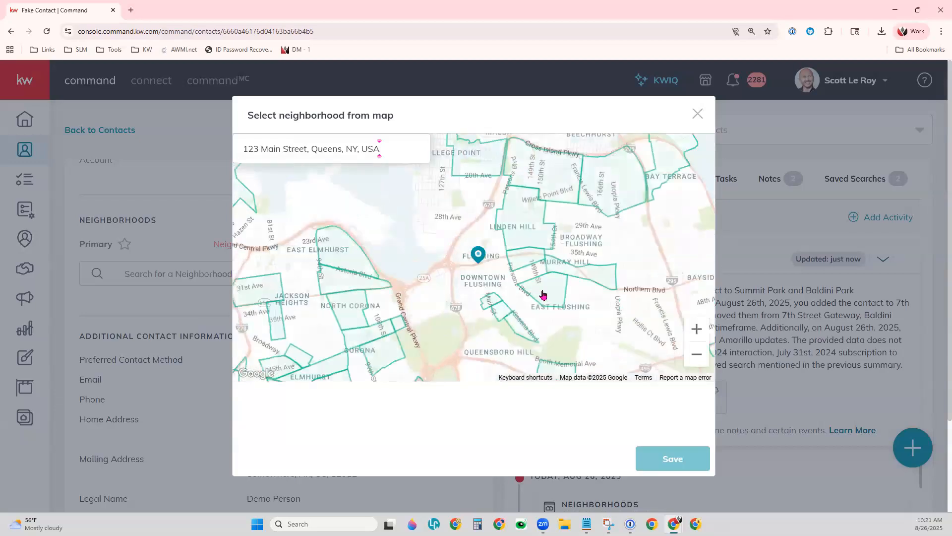
left_click_drag(549, 286, 488, 318)
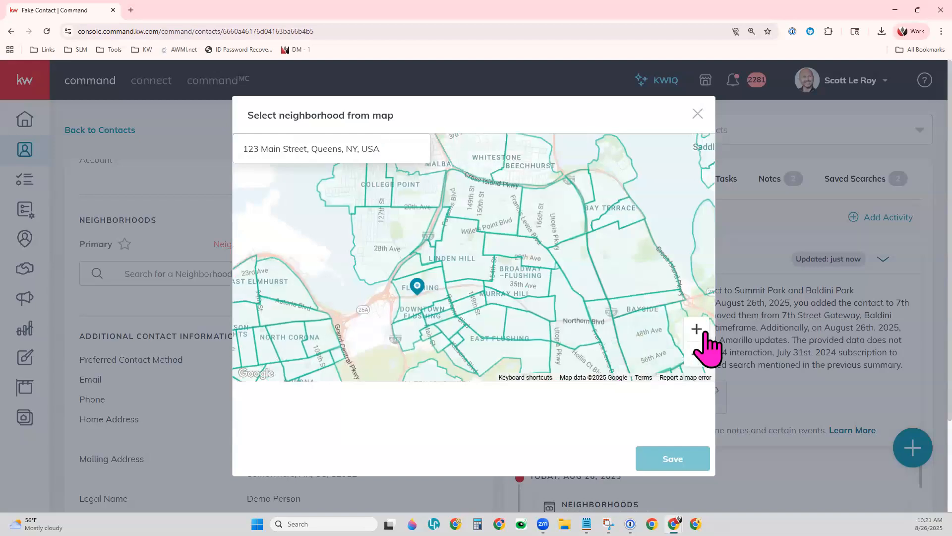
left_click(696, 329)
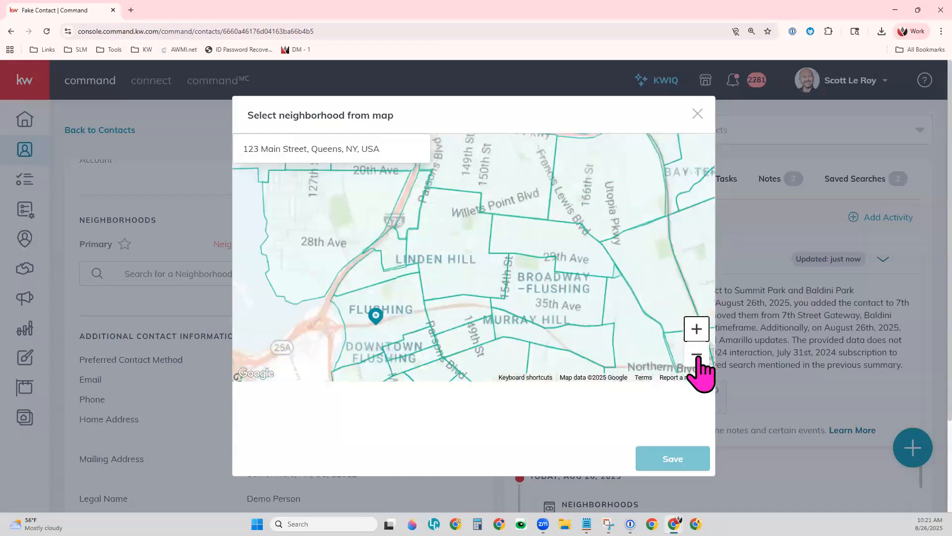
left_click(696, 353)
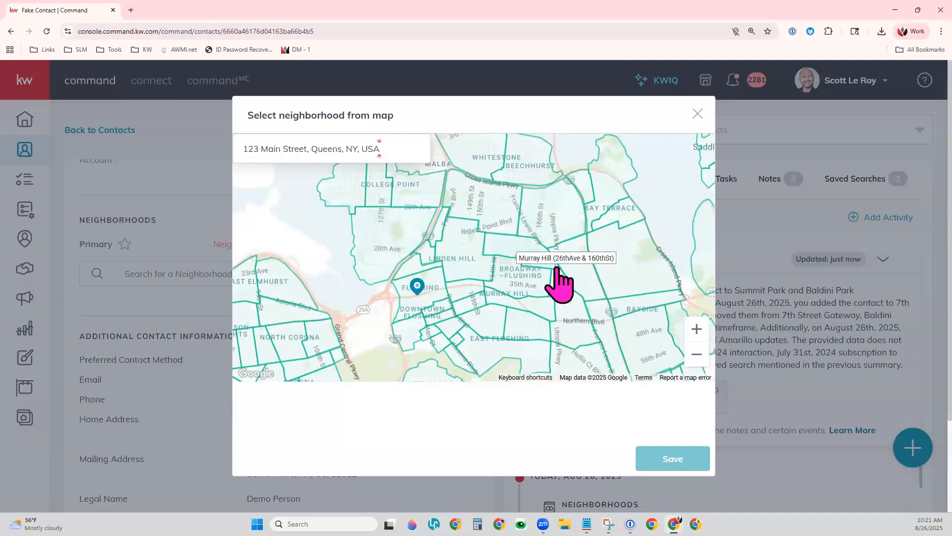
left_click(601, 223)
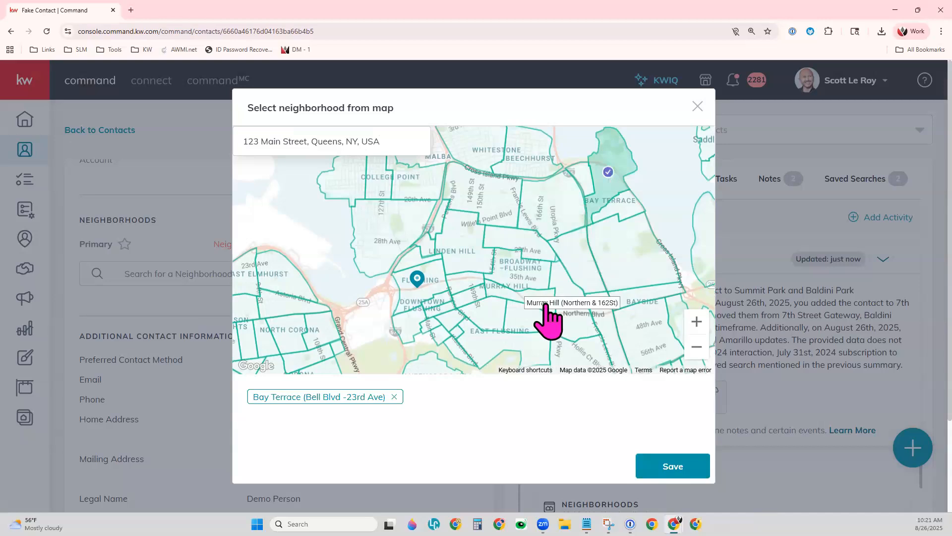
Add Bay Terrace (South 23rd), Bay Terrace (Clearview) and Flushing (Northern-Main St) to the neighborhood selection.
left_click(628, 212)
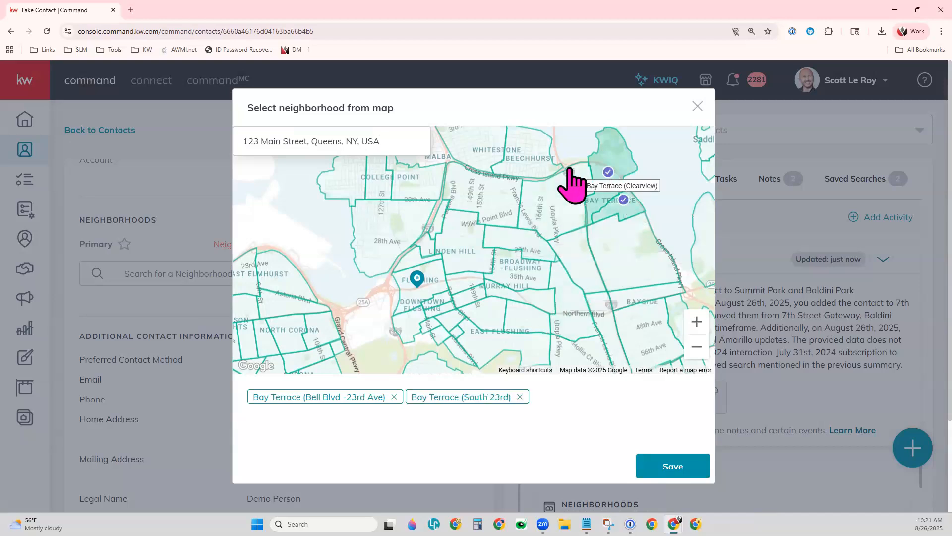
left_click(571, 183)
left_click(417, 297)
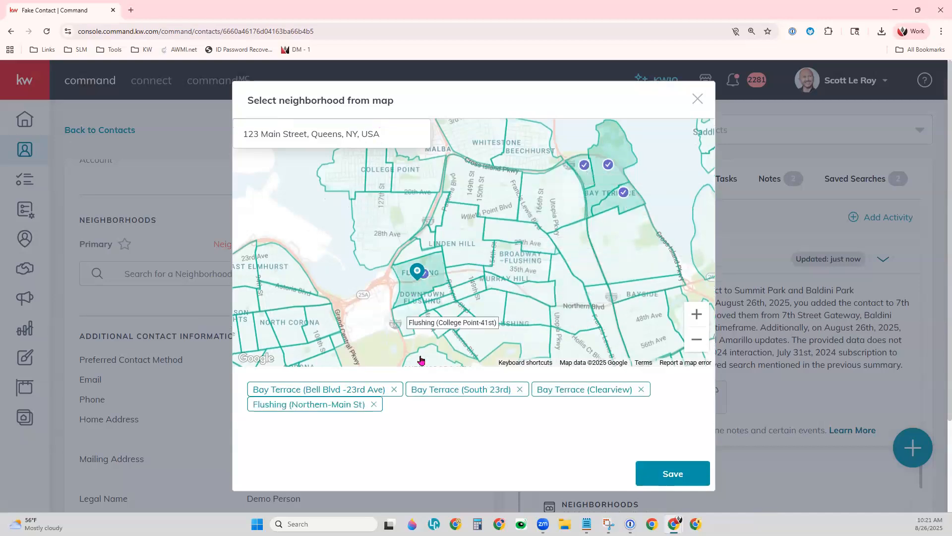
Deselect Flushing (Northern-Main St), Bay Terrace (Clearview) and Bay Terrace (South 23rd), keeping only Bay Terrace (Bell Blvd -23rd Ave).
left_click(425, 281)
left_click(603, 201)
left_click(603, 200)
left_click(580, 187)
left_click(620, 212)
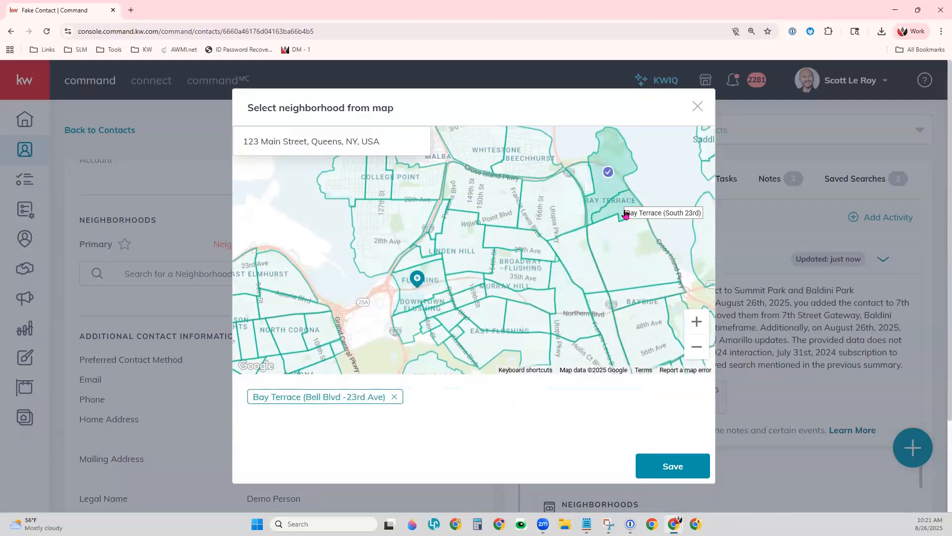
Add the Penn's Grant neighborhood at Palmer Township, Pennsylvania, to the selection and save the neighborhoods to the contact.
scroll(489, 275, "down", 1)
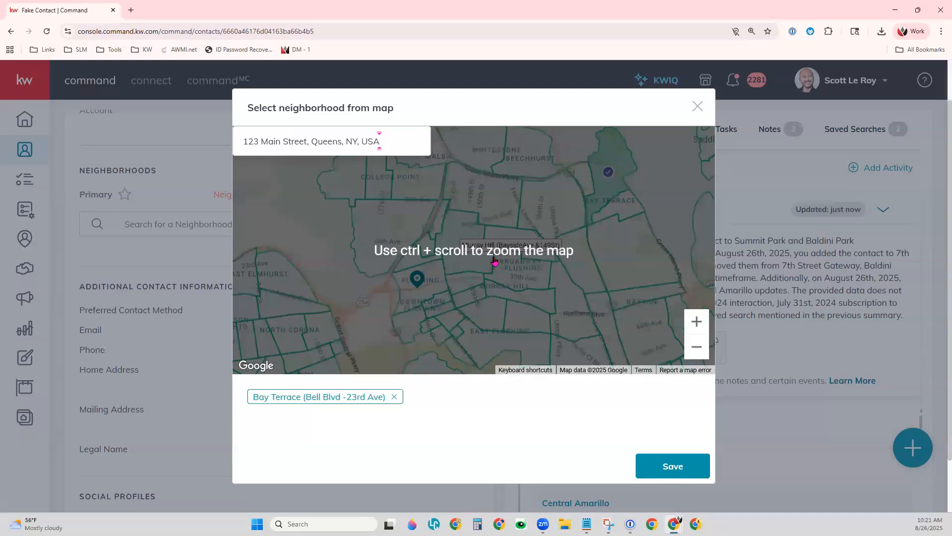
scroll(495, 262, "down", 2)
left_click_drag(495, 262, 694, 229)
left_click_drag(486, 296, 400, 338)
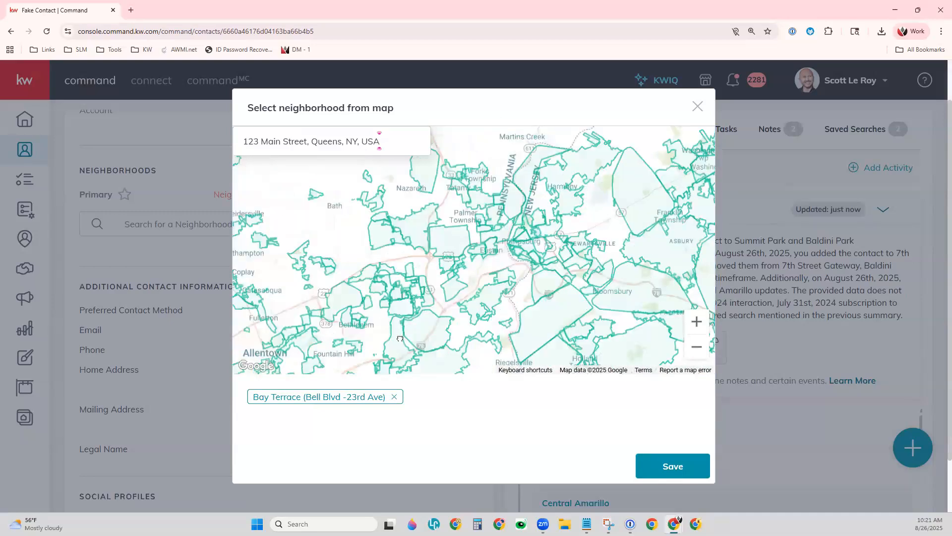
left_click_drag(515, 255, 511, 270)
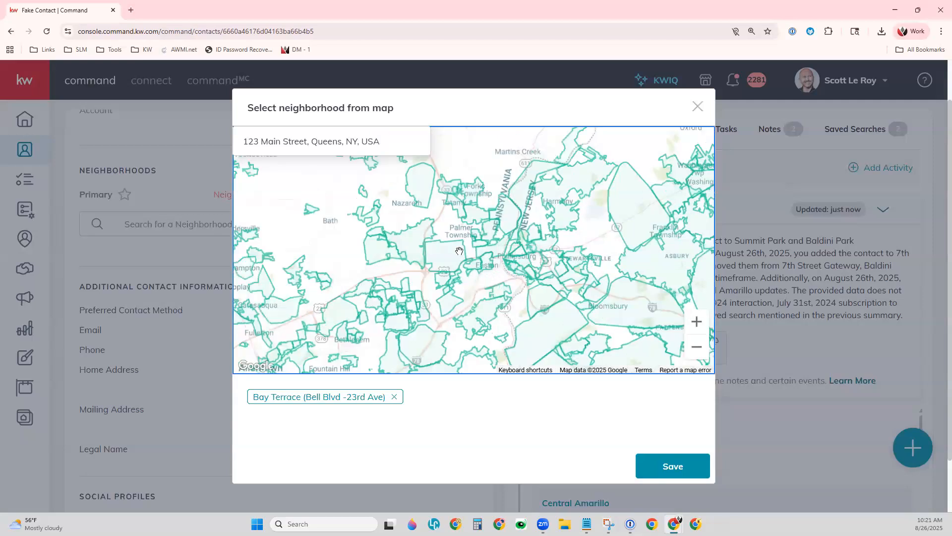
scroll(456, 264, "up", 2)
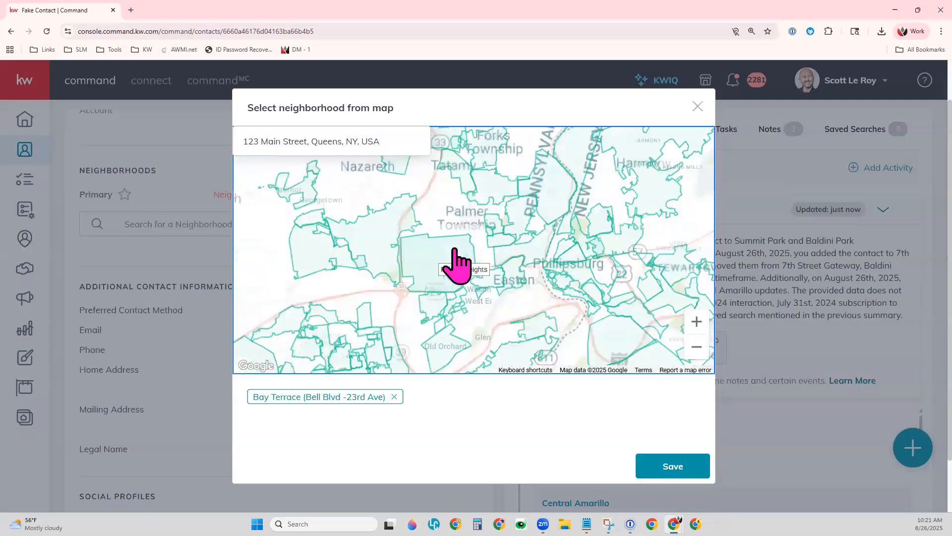
scroll(456, 287, "up", 2)
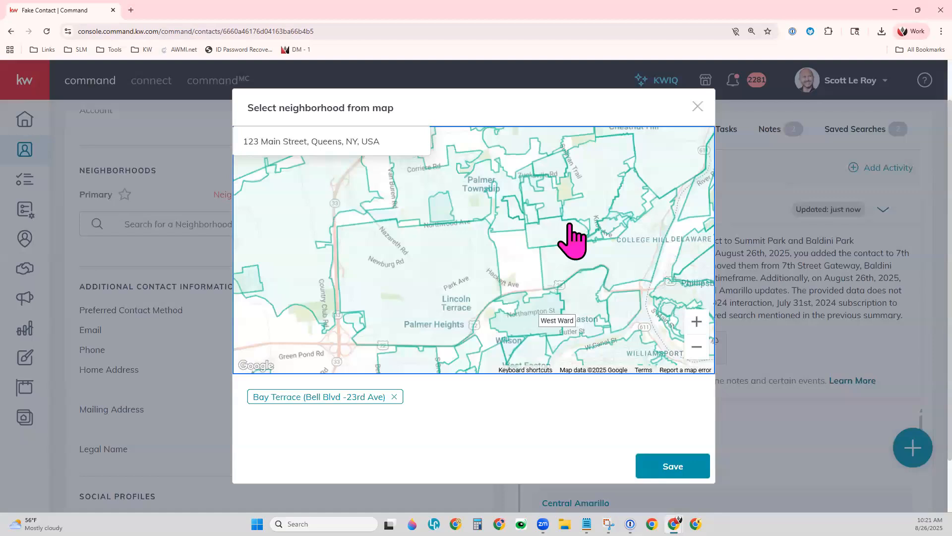
left_click(499, 194)
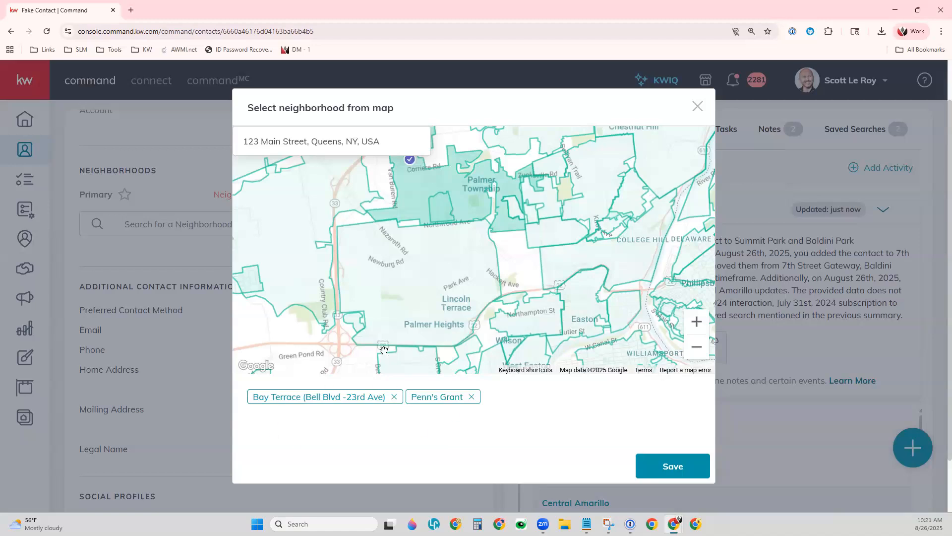
left_click(668, 467)
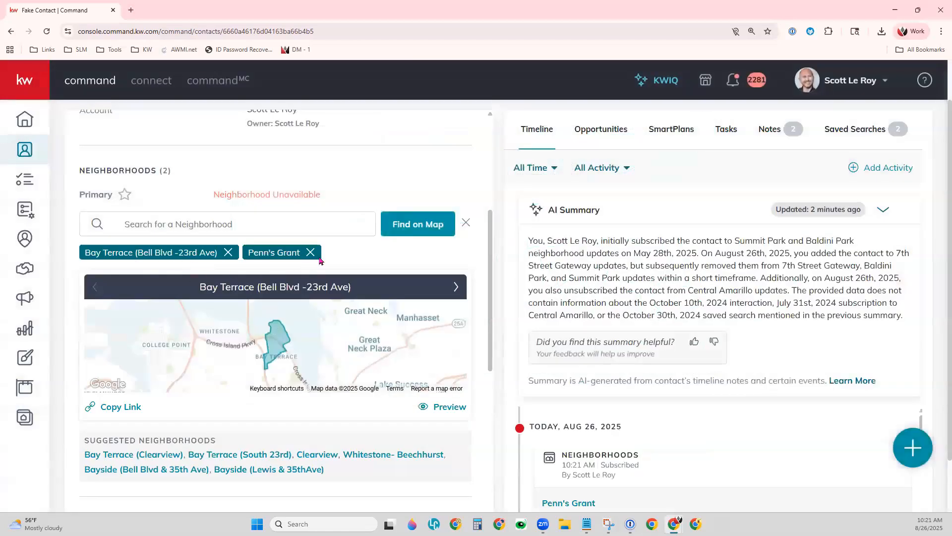
scroll(674, 372, "down", 2)
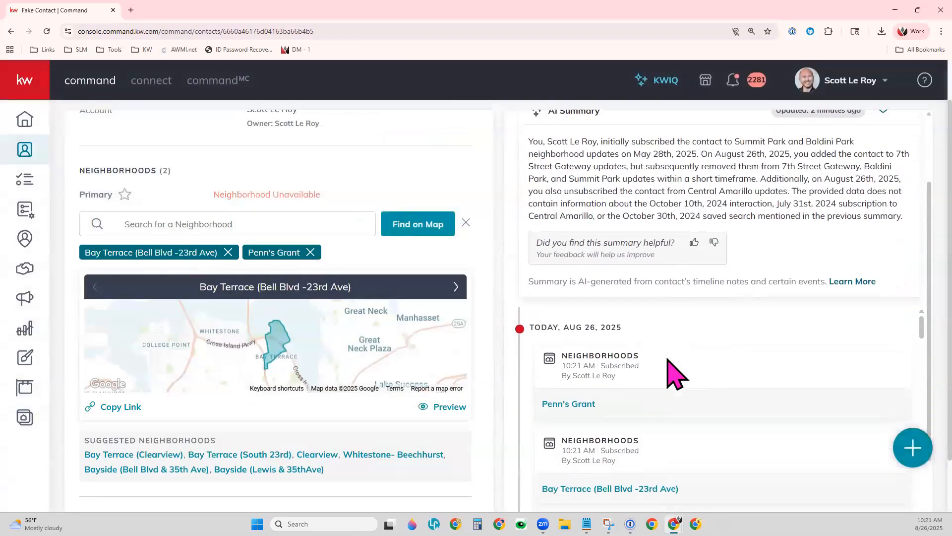